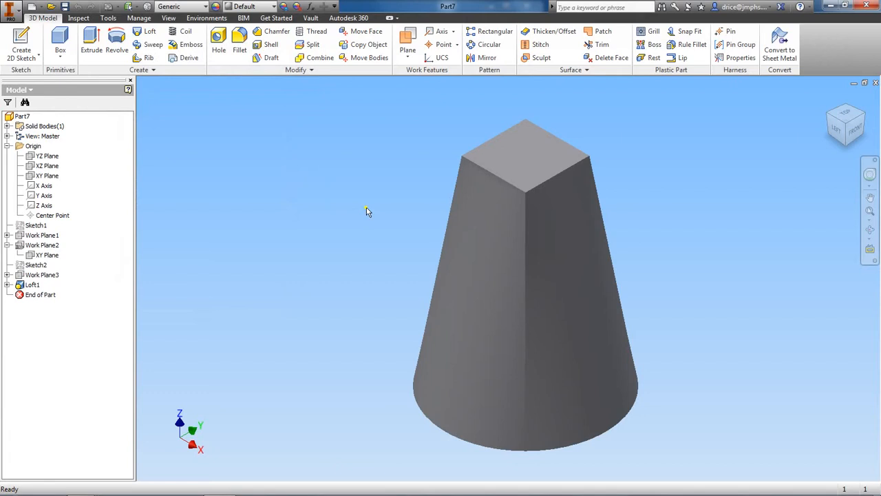
# Step: Examine the finished loft from its square upper face down to its round base
pyautogui.click(519, 161)
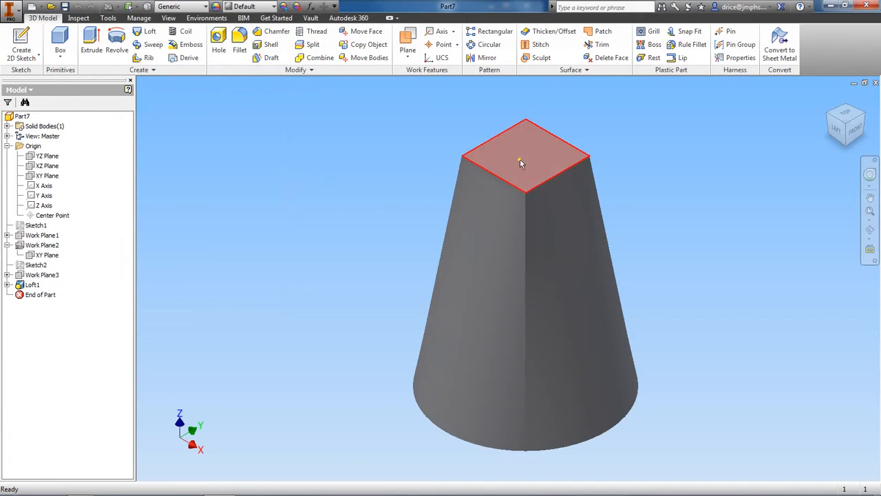
pyautogui.click(865, 138)
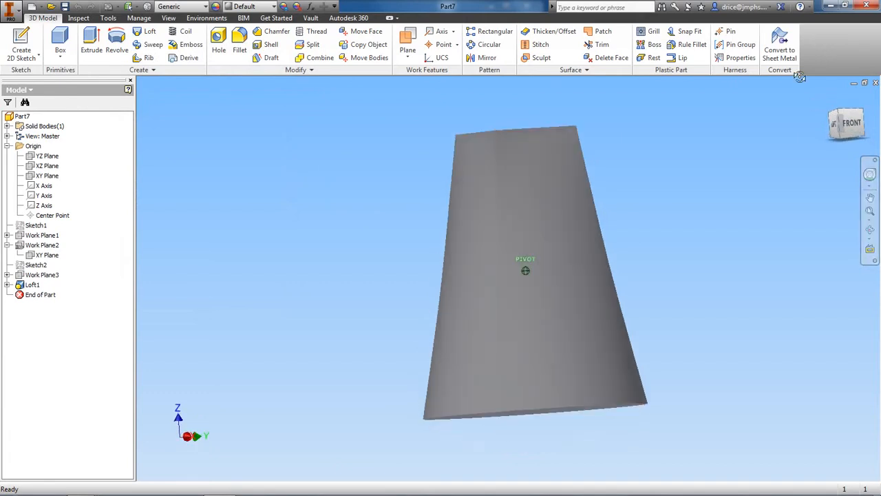
pyautogui.click(864, 139)
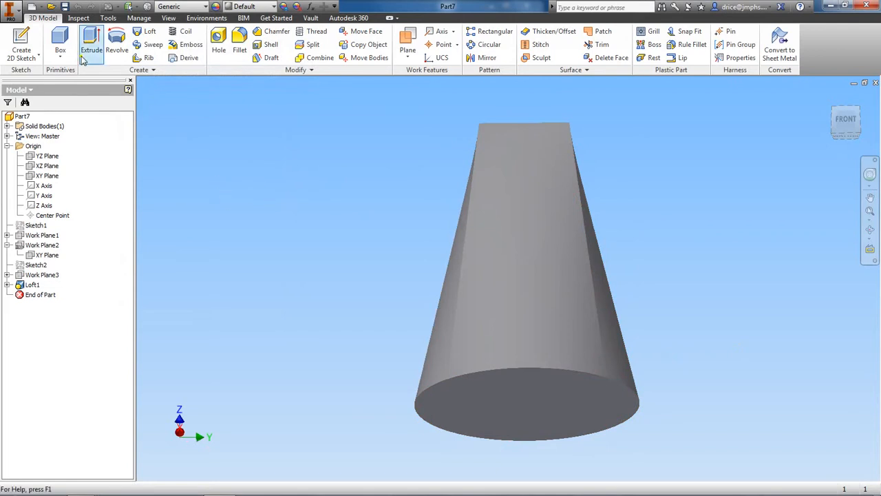
# Step: Create a new part from the metric Standard (mm).ipt template
pyautogui.click(32, 7)
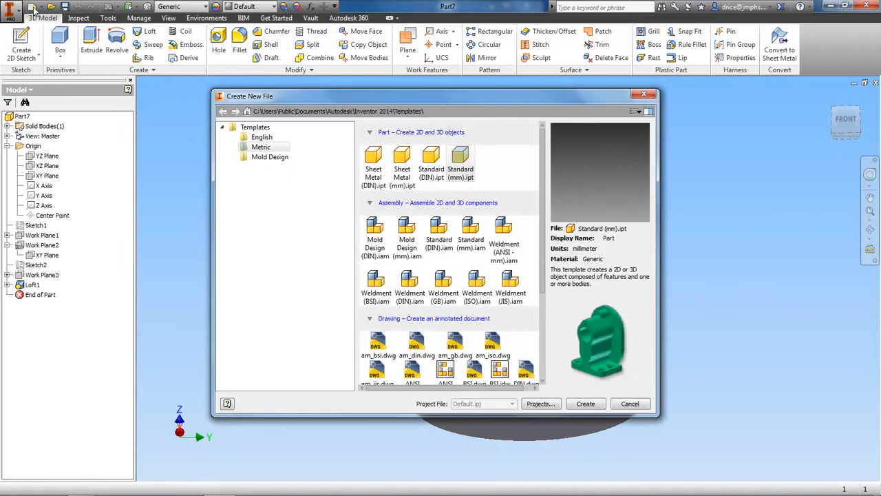
pyautogui.click(467, 164)
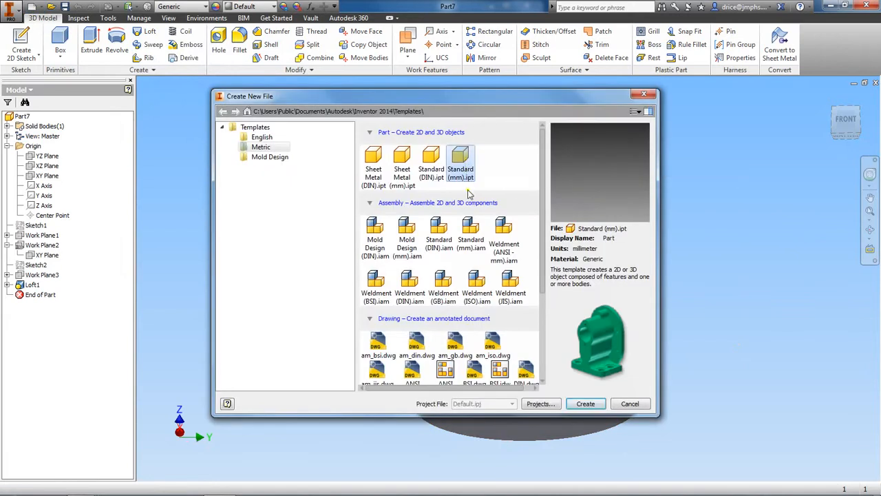
pyautogui.click(586, 404)
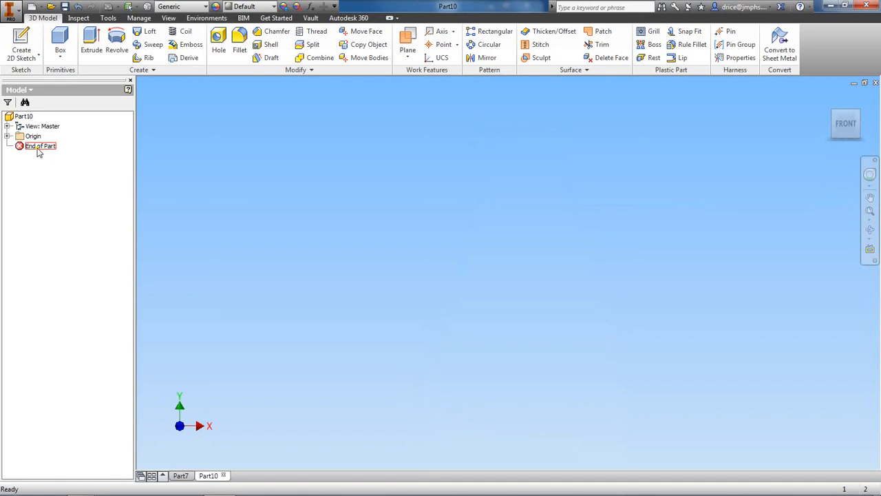
# Step: Sketch a 20 mm diameter circle centred on the origin on the XY plane and finish the sketch
pyautogui.click(22, 41)
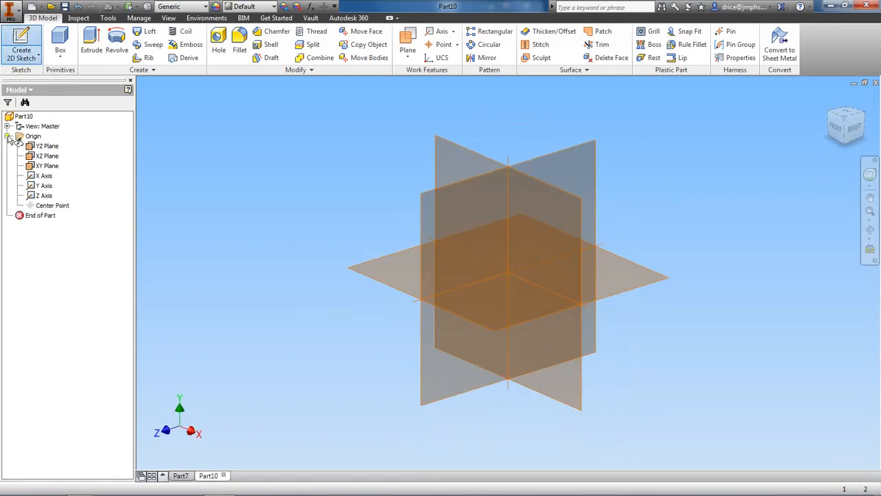
pyautogui.click(46, 167)
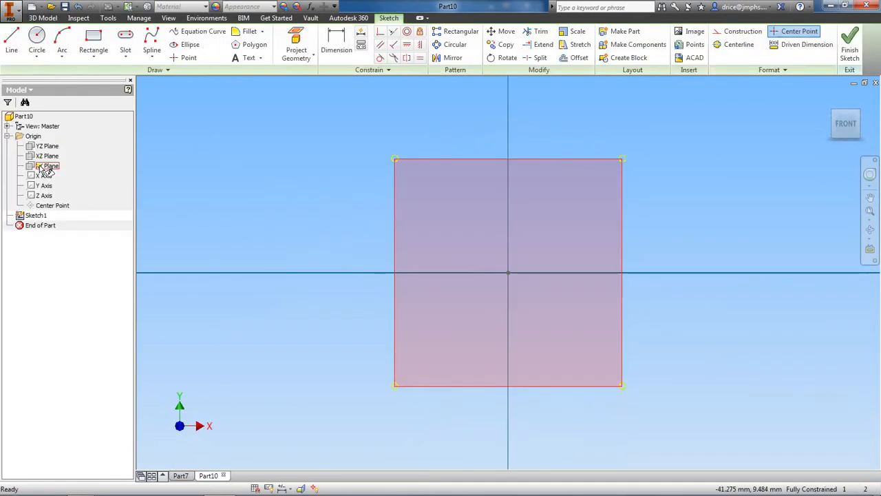
pyautogui.click(37, 41)
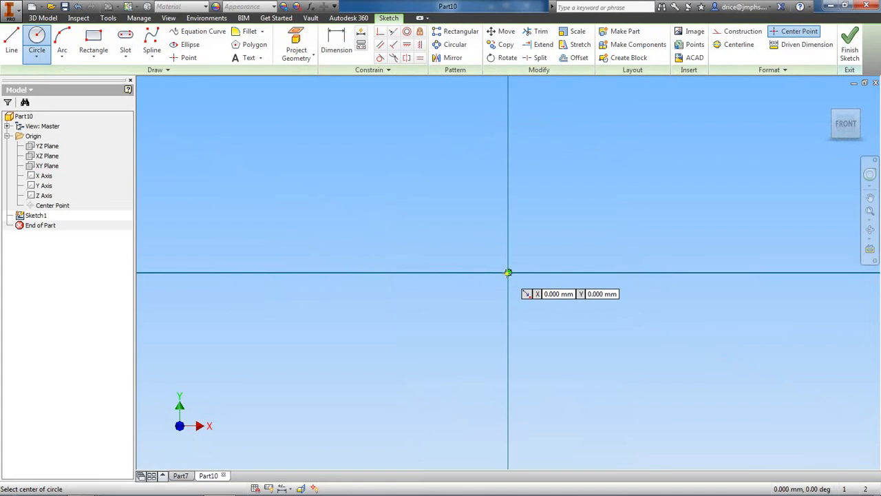
pyautogui.click(508, 273)
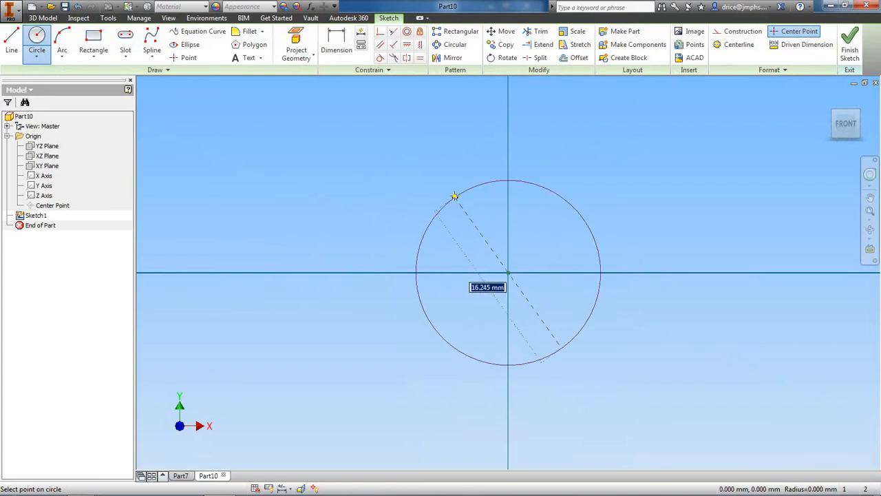
pyautogui.write('20')
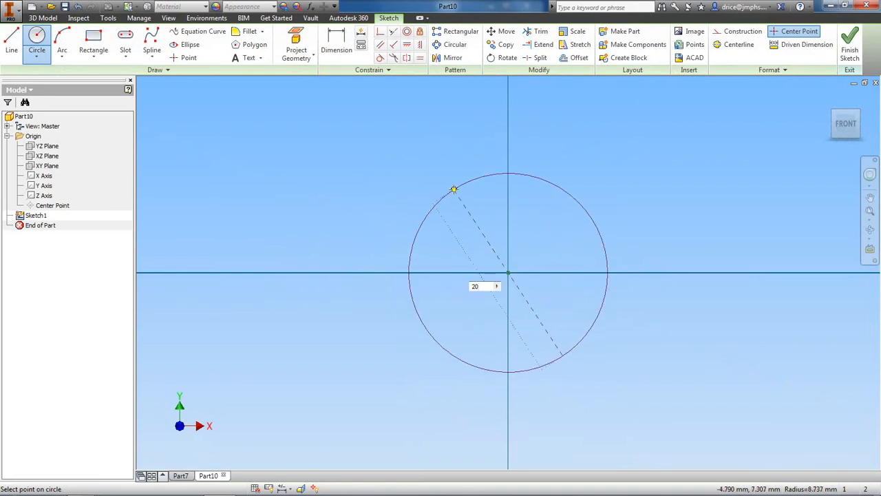
pyautogui.press('Return')
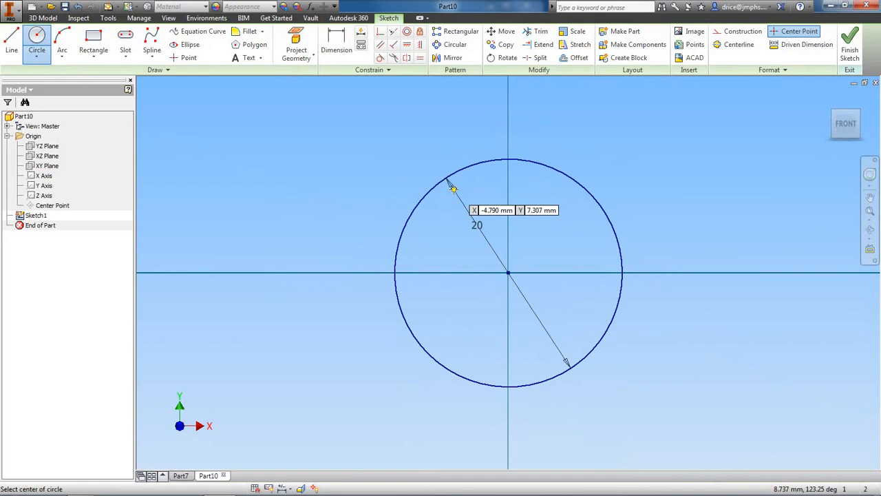
pyautogui.rightClick(676, 148)
pyautogui.click(721, 150)
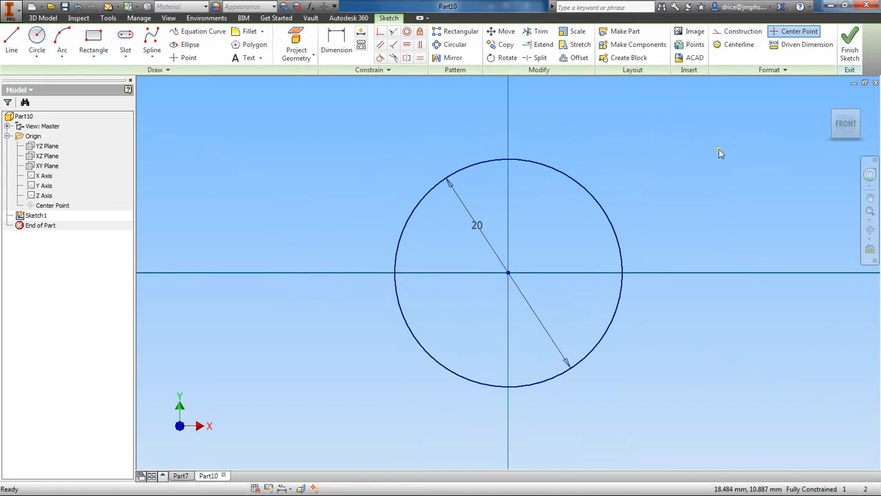
pyautogui.click(850, 49)
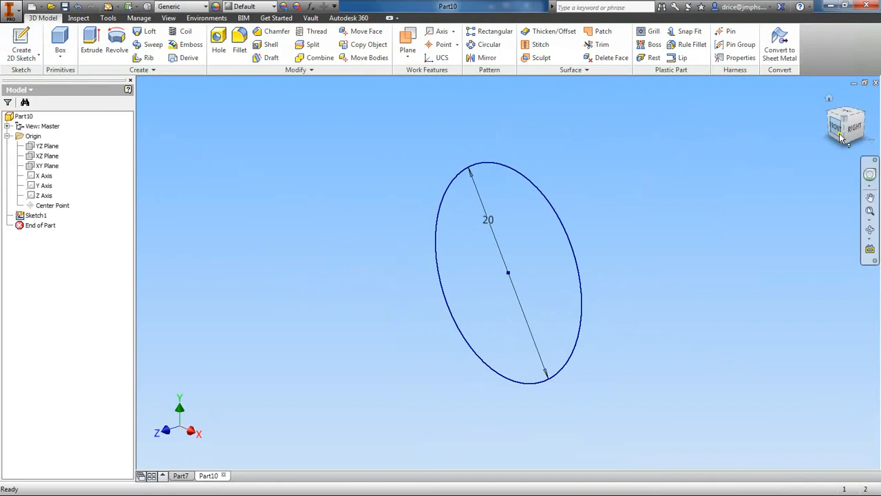
# Step: Check the finished loft in Part7 for reference and return to Part10
pyautogui.click(840, 136)
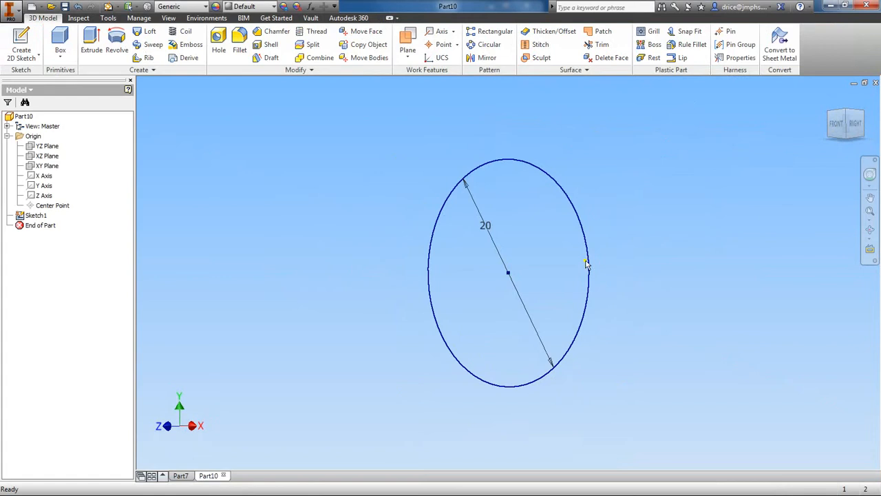
pyautogui.click(180, 476)
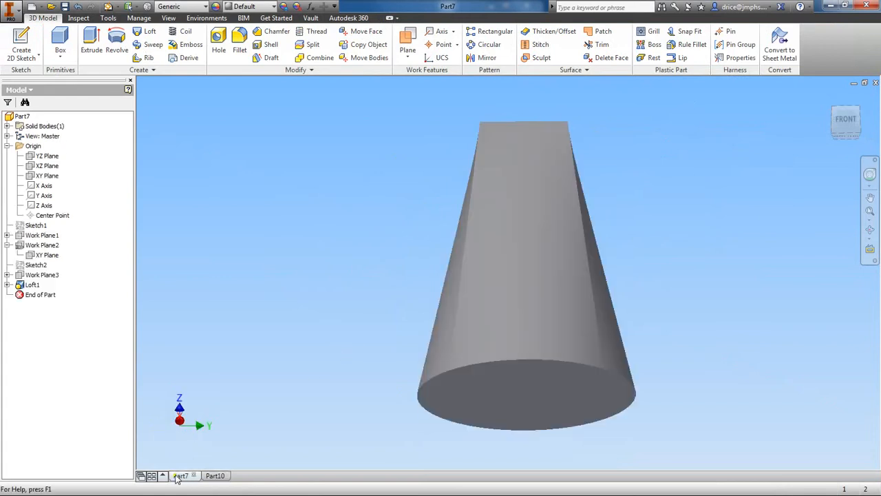
pyautogui.click(213, 476)
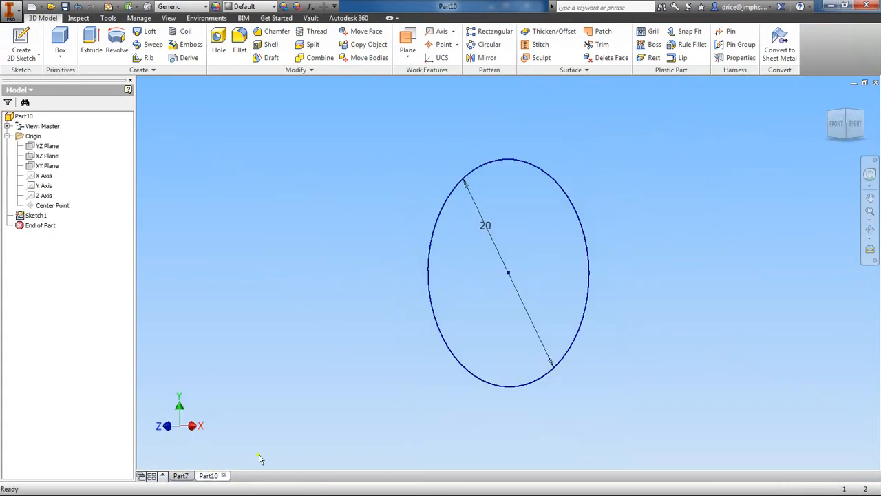
# Step: Create a work plane offset 25 mm from the XY plane and make the origin XY plane visible
pyautogui.click(407, 55)
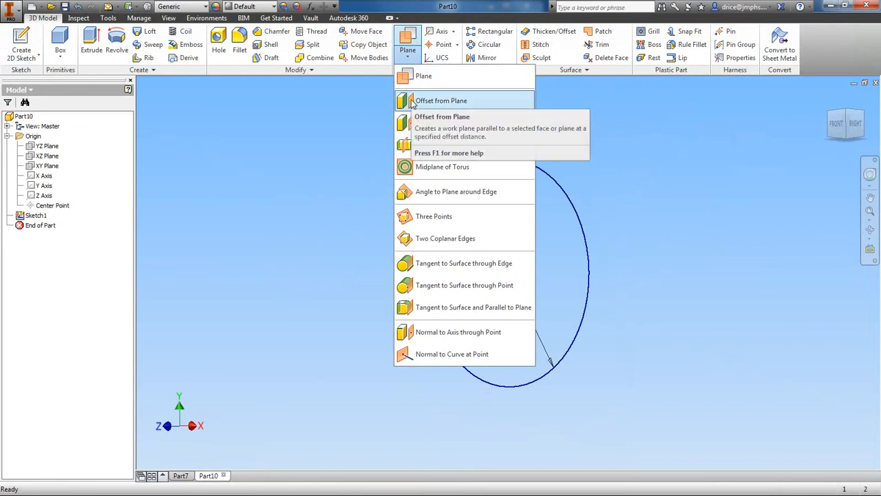
pyautogui.click(412, 102)
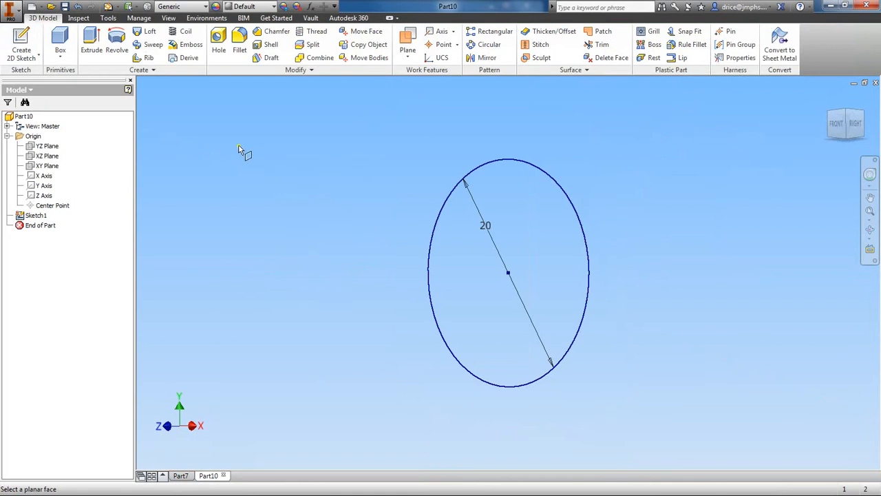
pyautogui.click(54, 169)
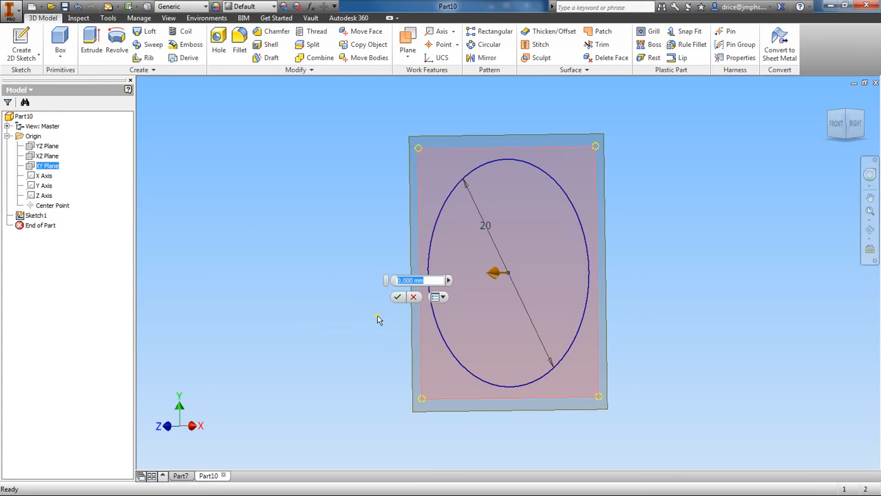
pyautogui.write('25')
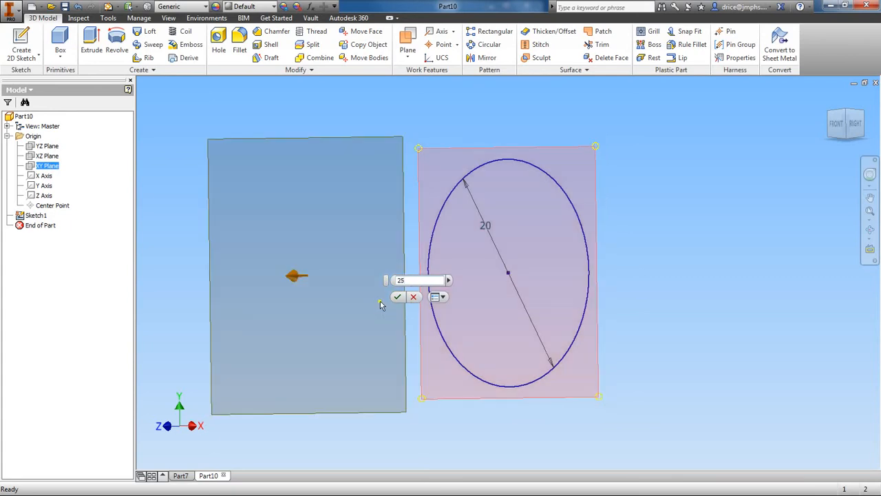
pyautogui.moveTo(289, 276)
pyautogui.mouseDown()
pyautogui.moveTo(659, 241)
pyautogui.moveTo(325, 284)
pyautogui.mouseUp()
pyautogui.write('25')
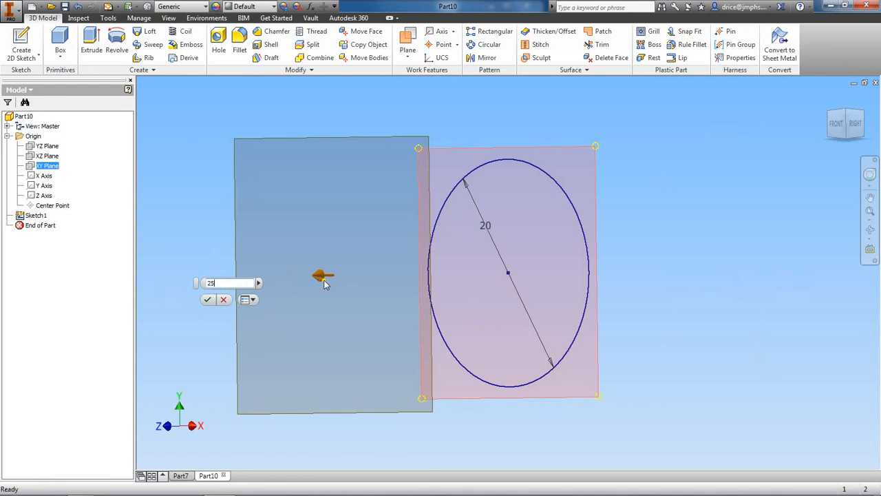
pyautogui.click(207, 299)
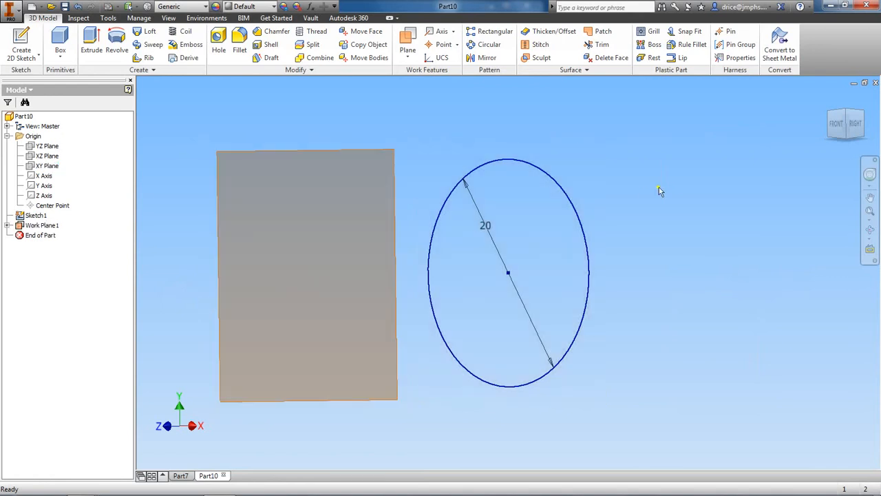
pyautogui.rightClick(48, 170)
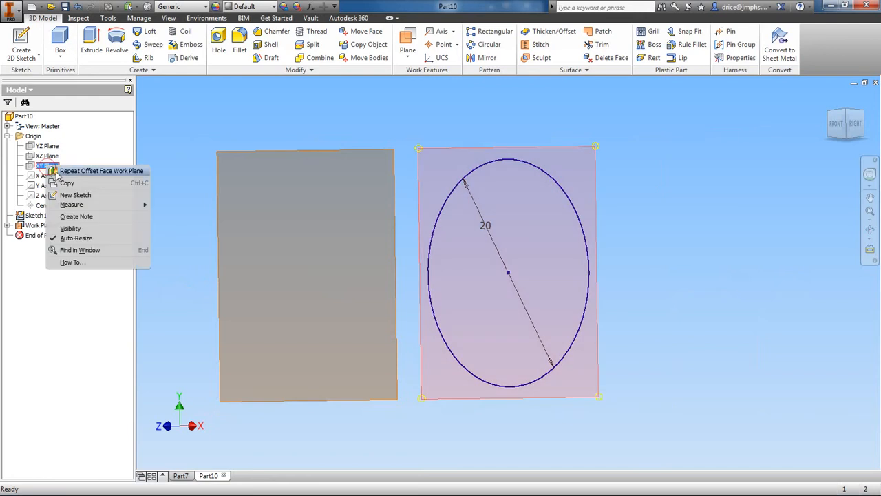
pyautogui.click(70, 230)
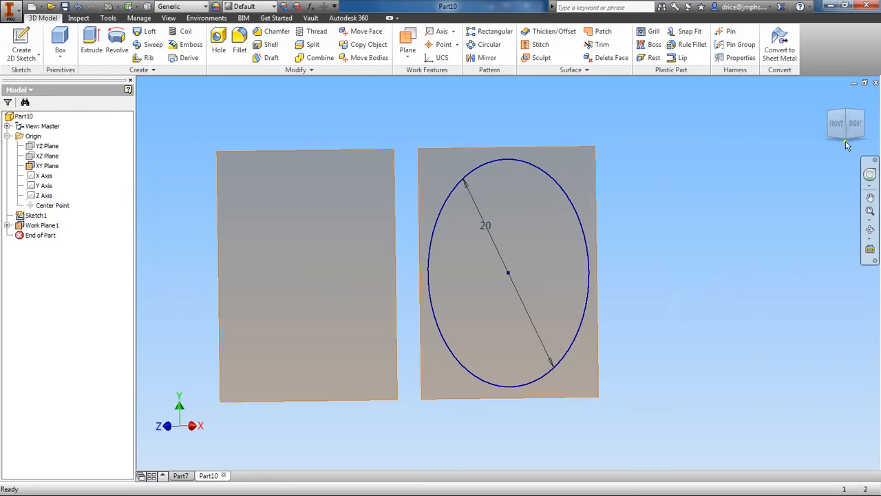
# Step: Start a sketch on the offset work plane and draw an 8 mm by 8 mm two-point center rectangle centred on the origin
pyautogui.click(830, 101)
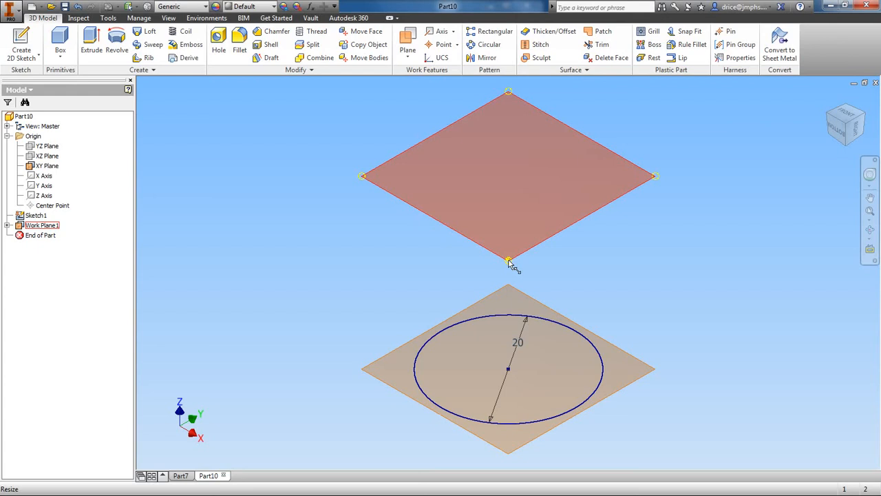
pyautogui.click(509, 263)
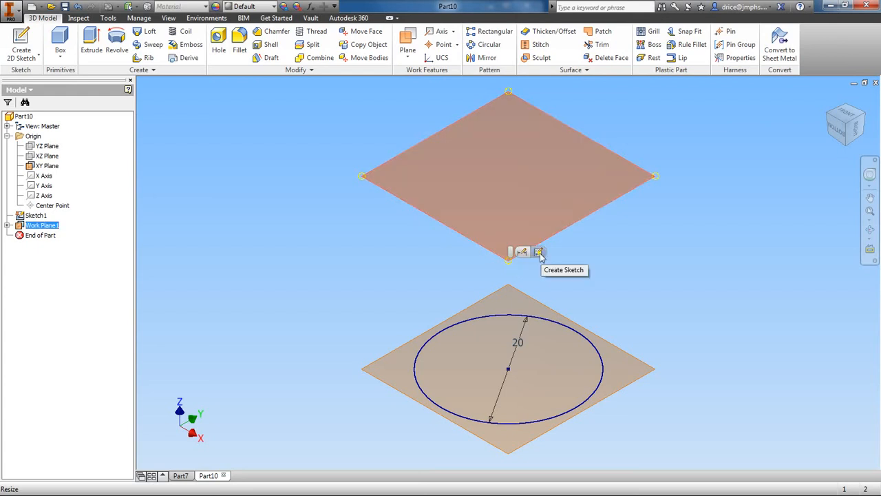
pyautogui.click(539, 253)
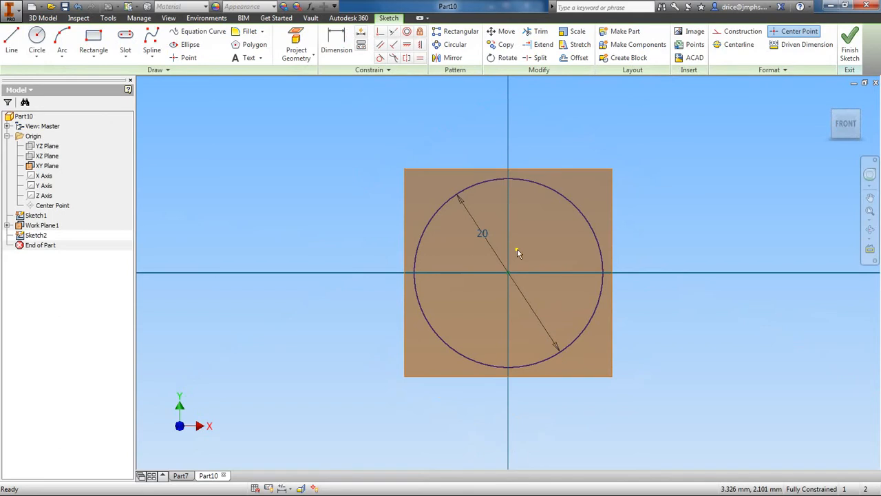
pyautogui.click(103, 60)
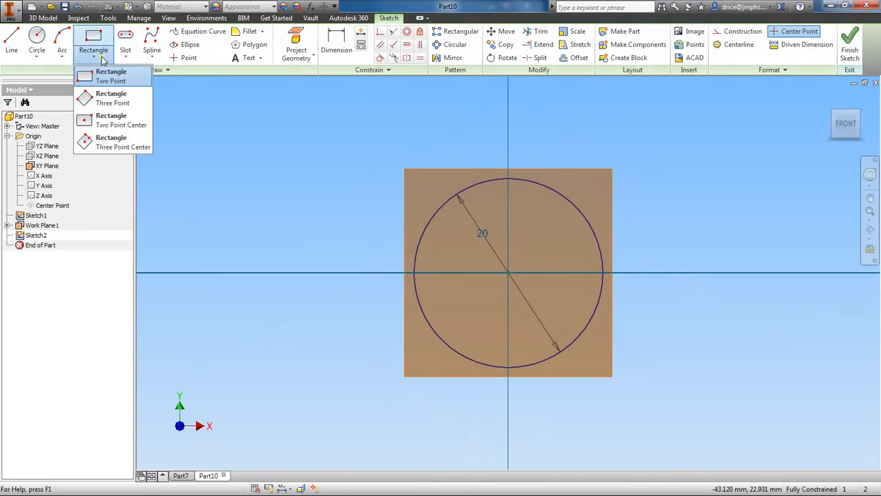
pyautogui.click(110, 120)
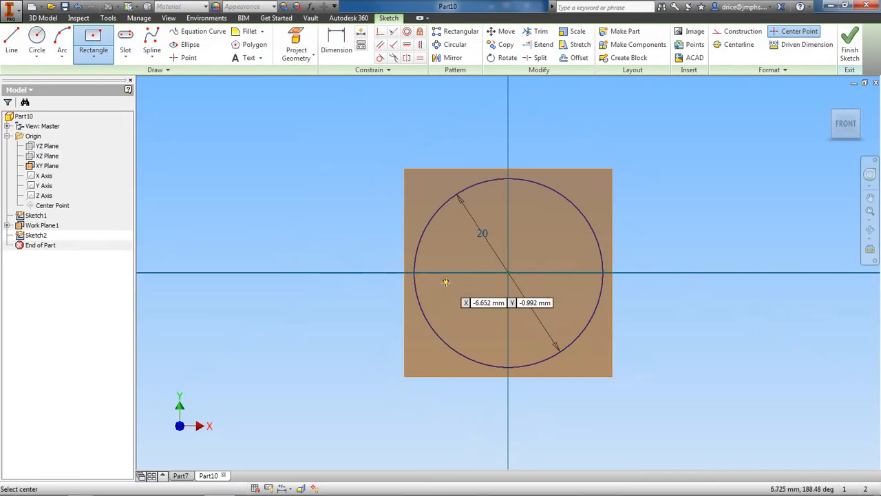
pyautogui.click(508, 272)
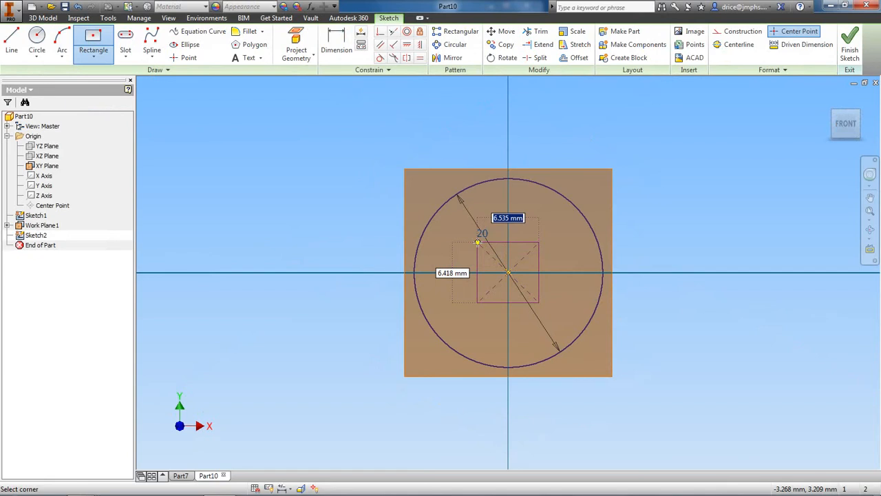
pyautogui.write('8')
pyautogui.press('Tab')
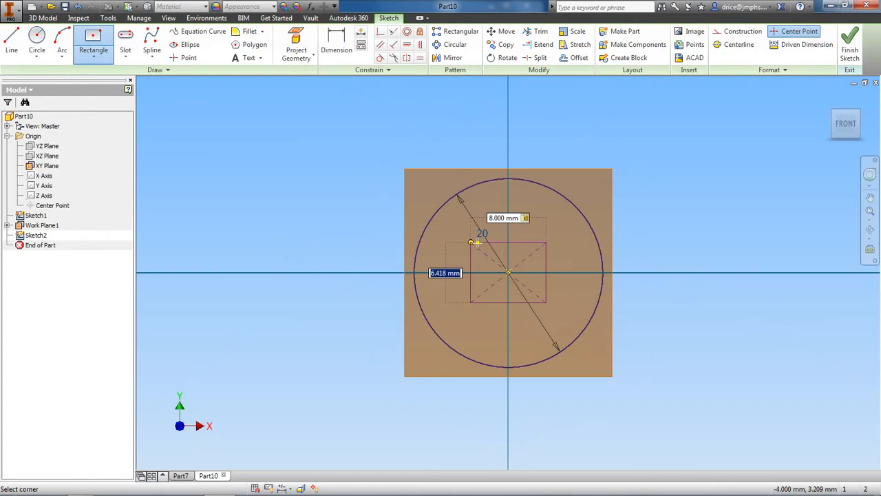
pyautogui.write('8')
pyautogui.press('Return')
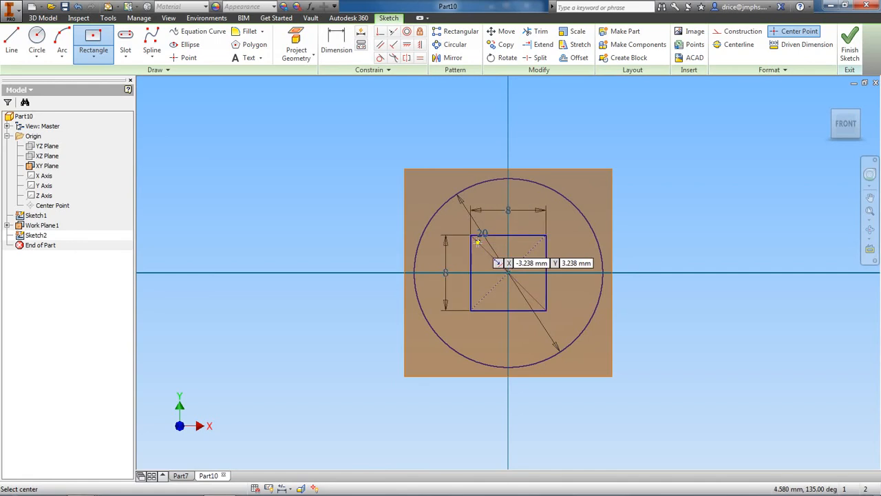
pyautogui.rightClick(685, 204)
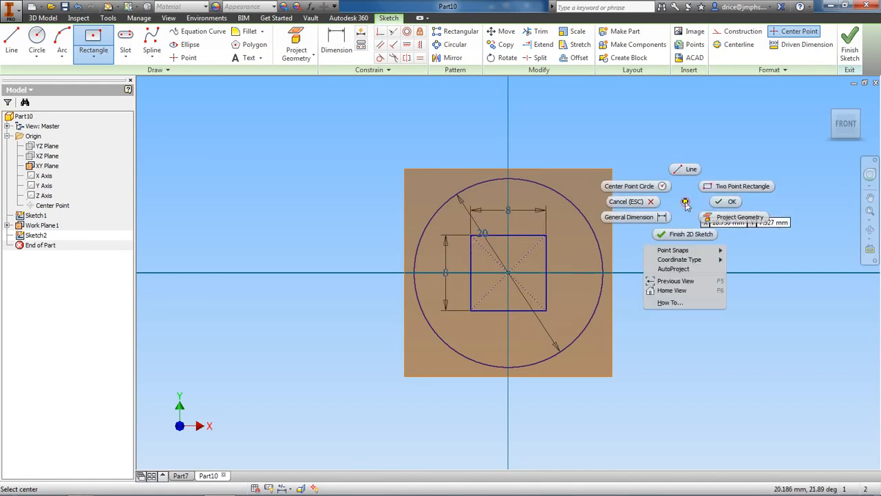
pyautogui.click(731, 201)
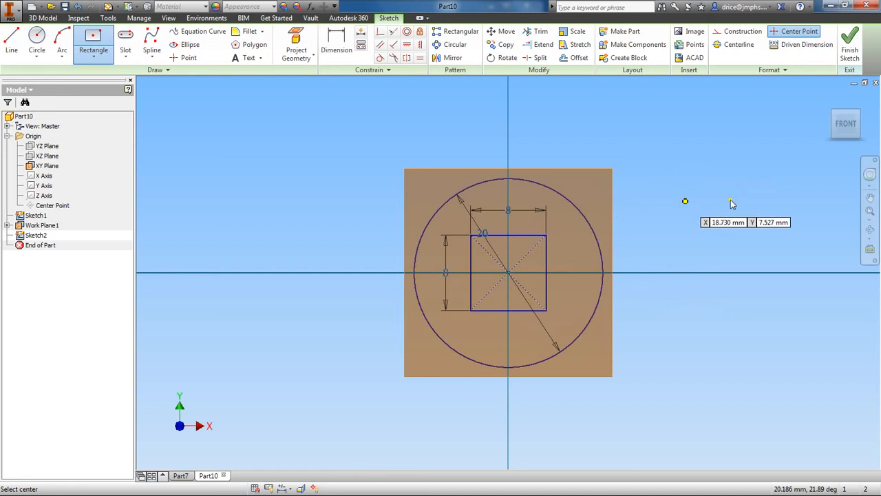
# Step: Finish the square's sketch and loft a solid from the square on the offset work plane to the circle on the XY plane
pyautogui.click(851, 45)
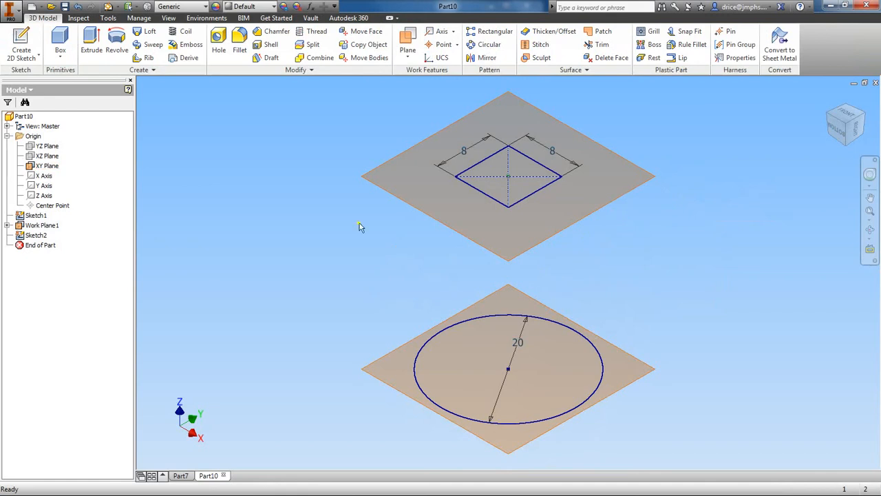
pyautogui.click(147, 33)
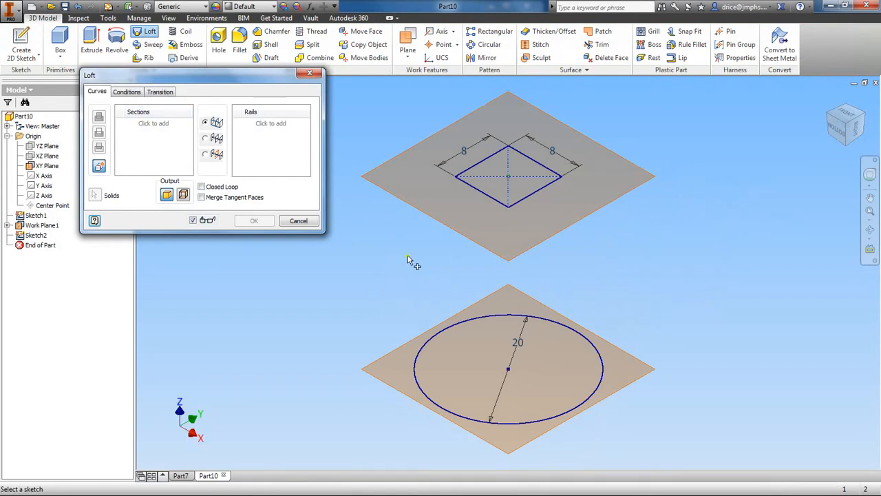
pyautogui.click(497, 201)
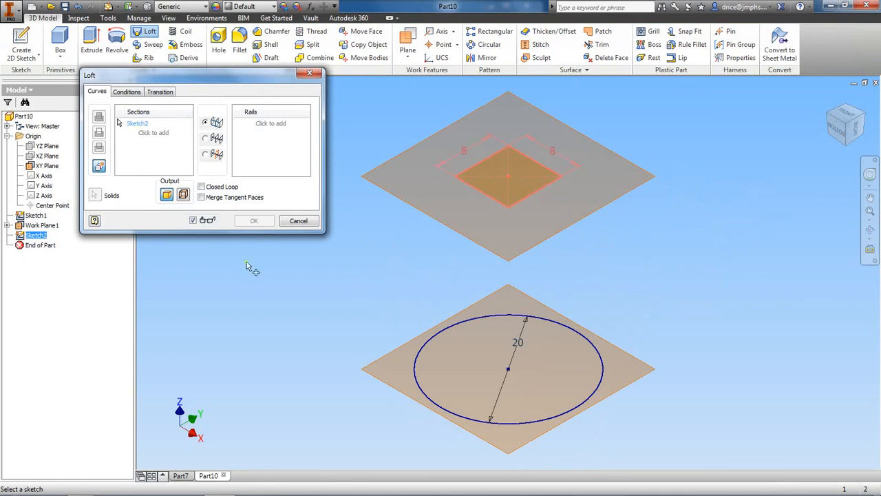
pyautogui.click(418, 380)
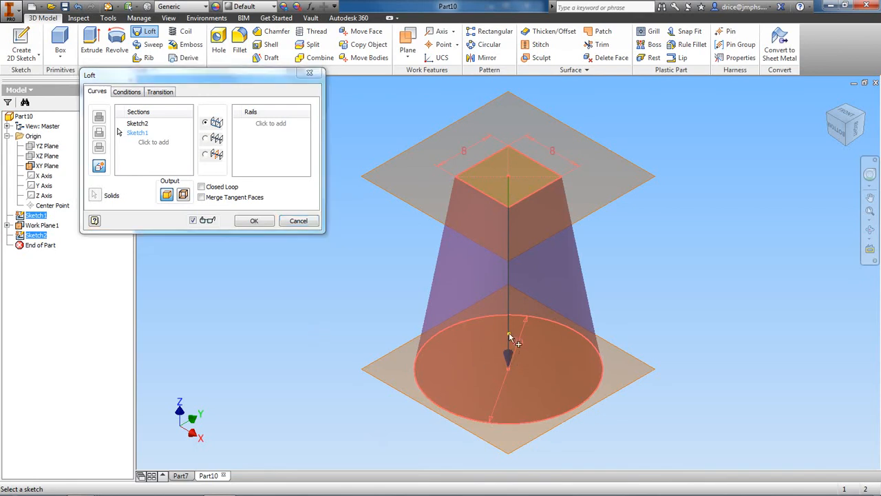
pyautogui.click(253, 221)
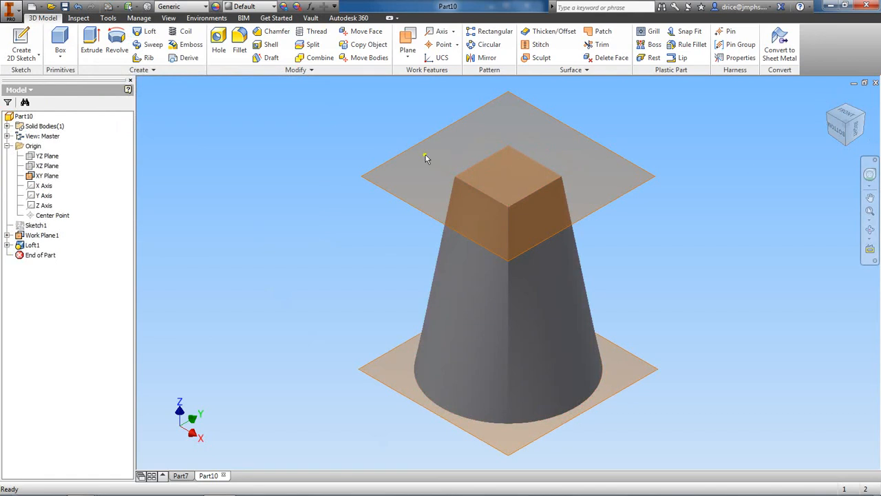
# Step: Hide the offset work plane and the origin XY plane
pyautogui.rightClick(51, 237)
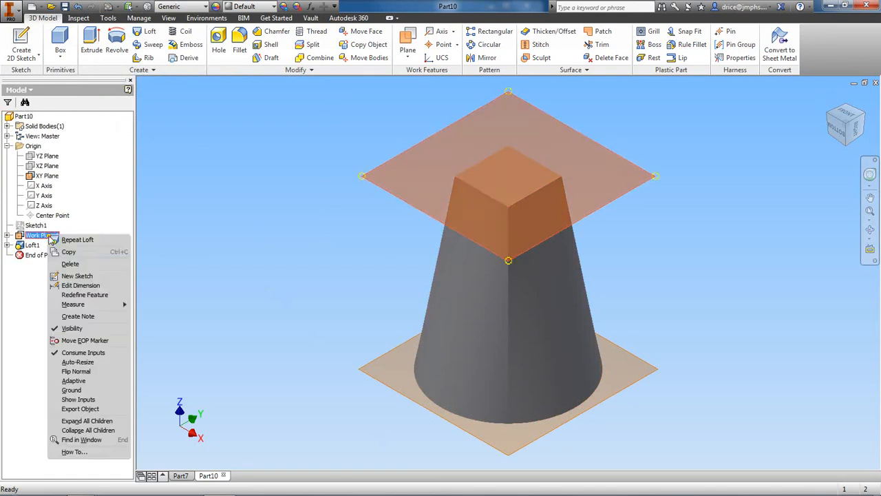
pyautogui.click(74, 330)
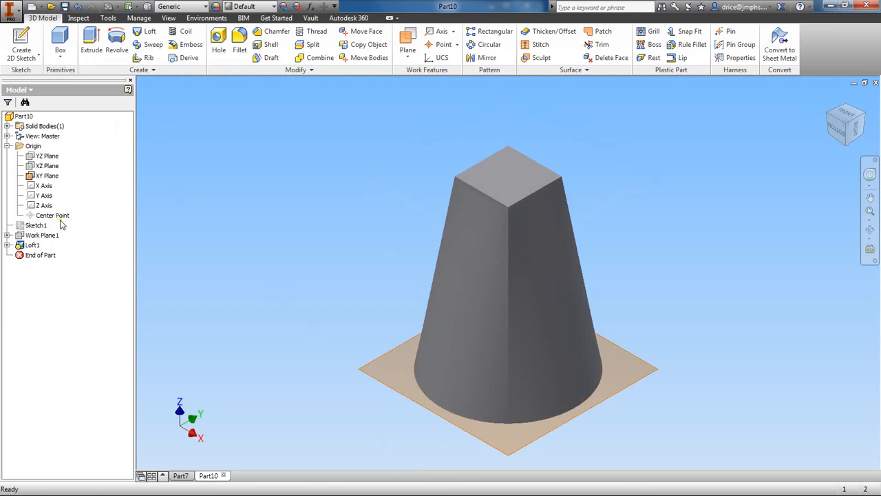
pyautogui.rightClick(50, 177)
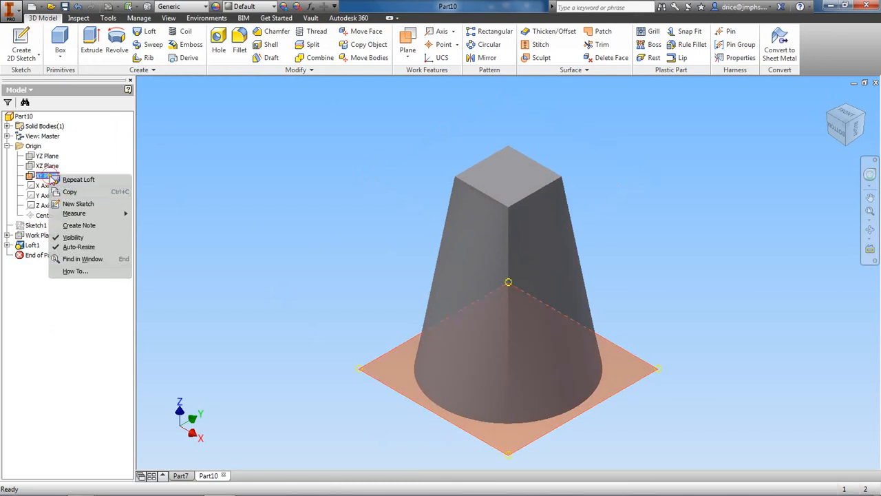
pyautogui.click(74, 237)
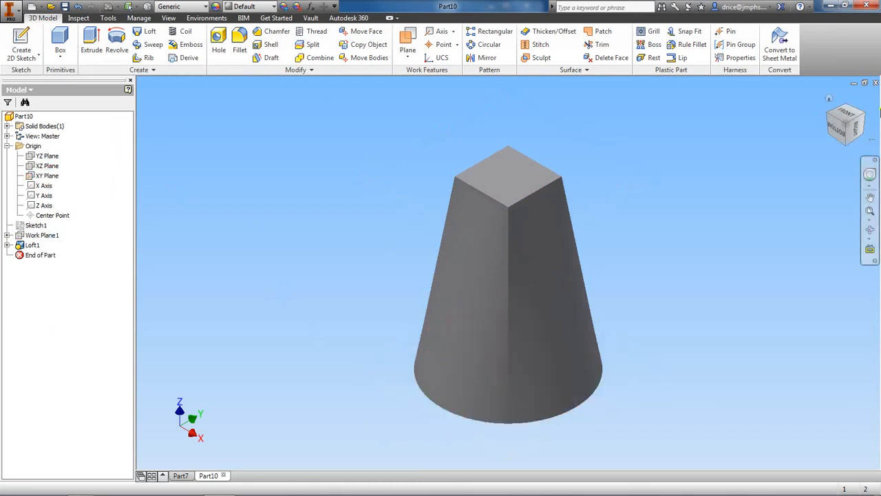